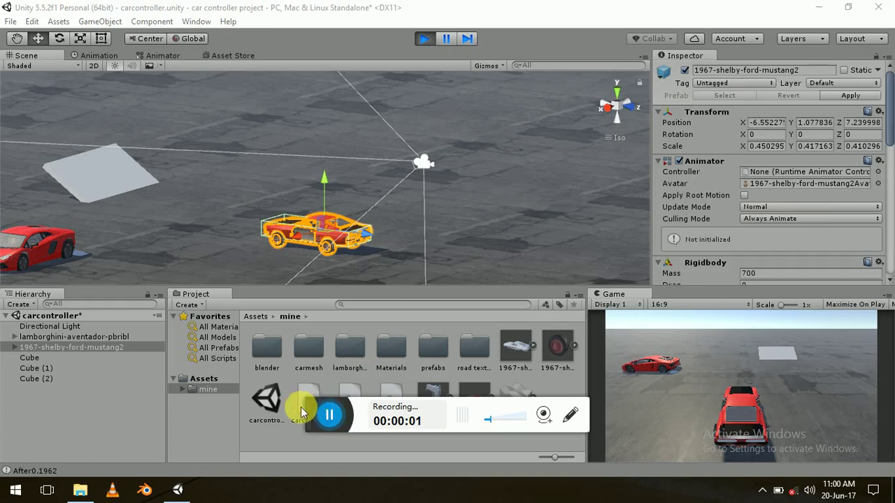
Bring the Mustang's Easys script (Natural Frequency 10, Damping 0.8, Force Shift 0.03) into view.
drag(314, 414, 319, 483)
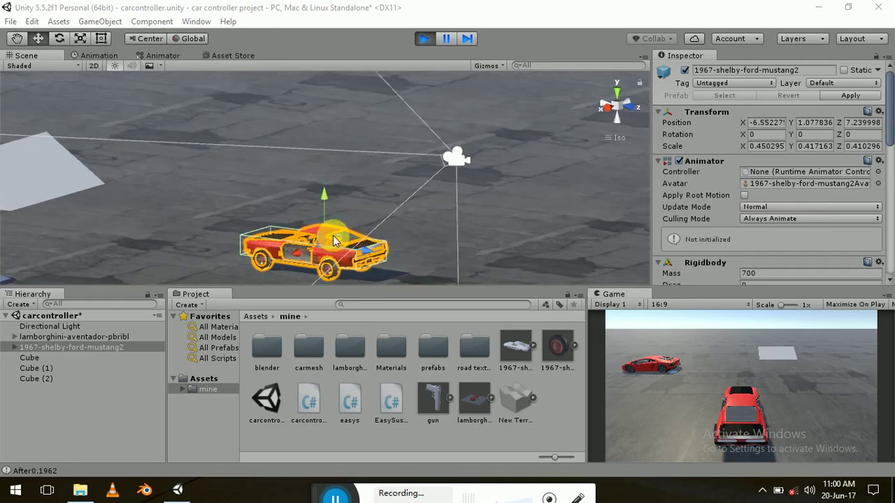
mouse_move(333, 236)
alt+mouse_down()
mouse_move(350, 241)
mouse_move(344, 253)
alt+mouse_up()
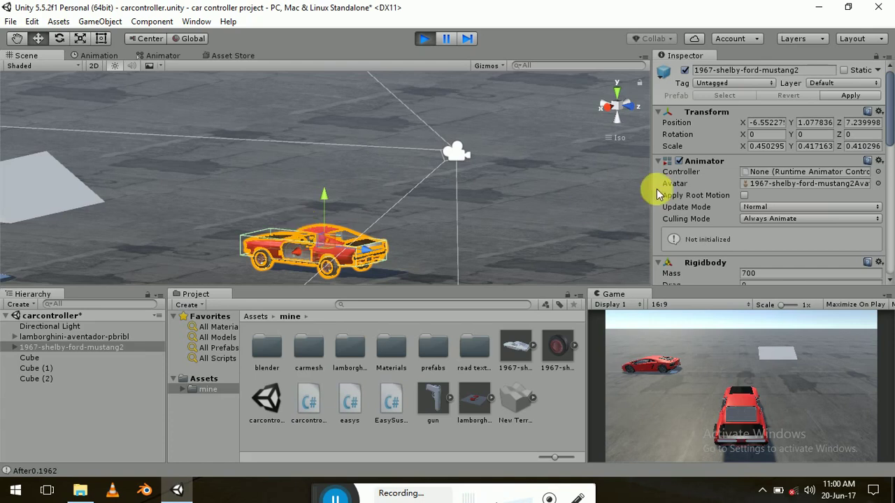
scroll(770, 197, down, 10)
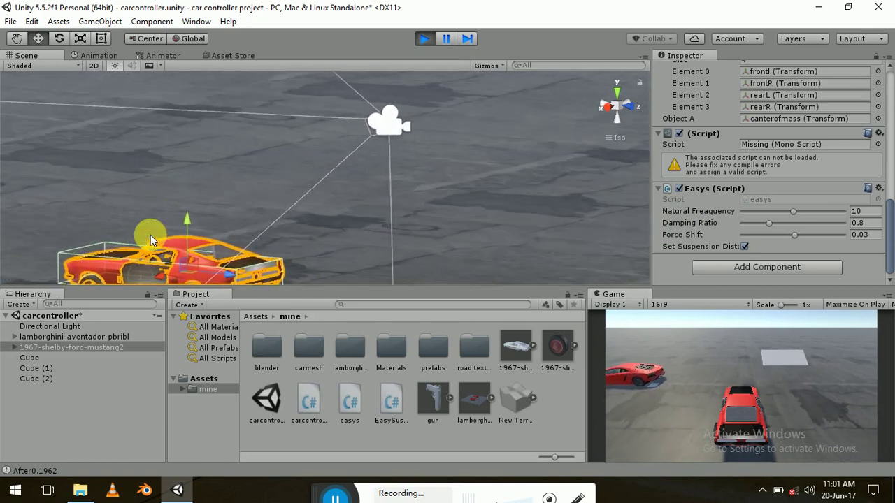
middle_drag(149, 240, 166, 198)
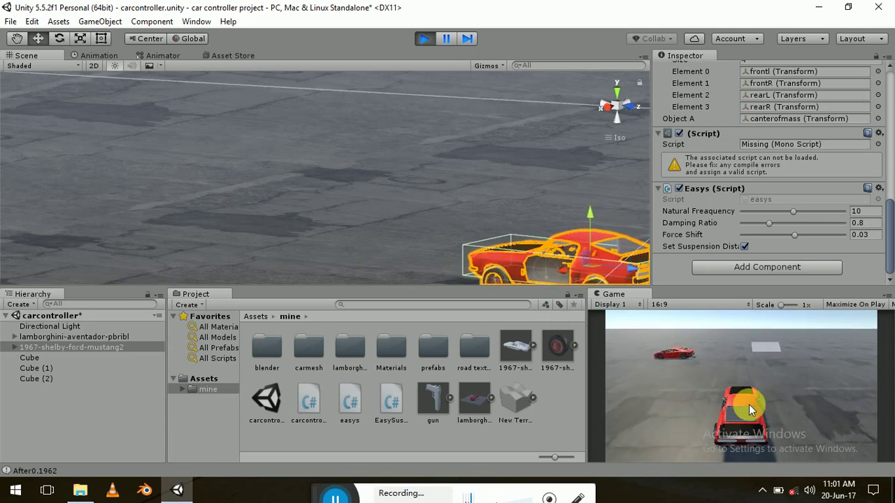
Frame the Mustang with F and zoom in until it fills the Scene view.
key(f)
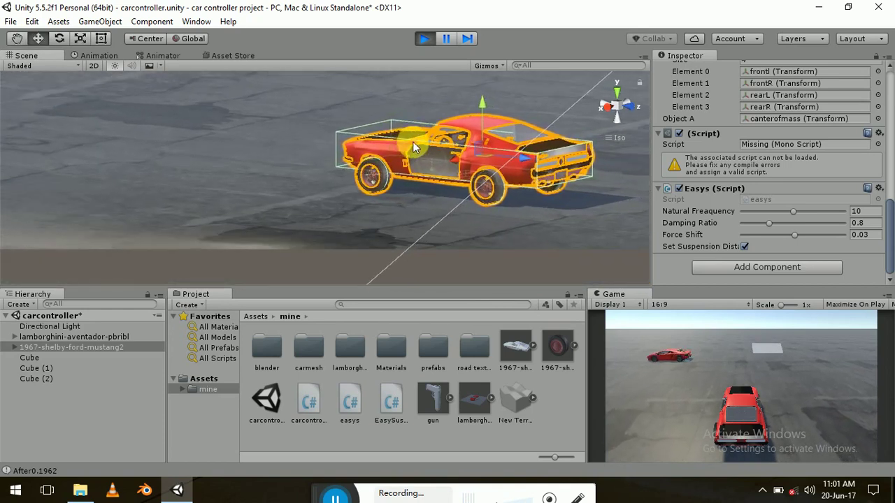
scroll(413, 144, down, 3)
scroll(408, 153, up, 2)
scroll(408, 156, up, 1)
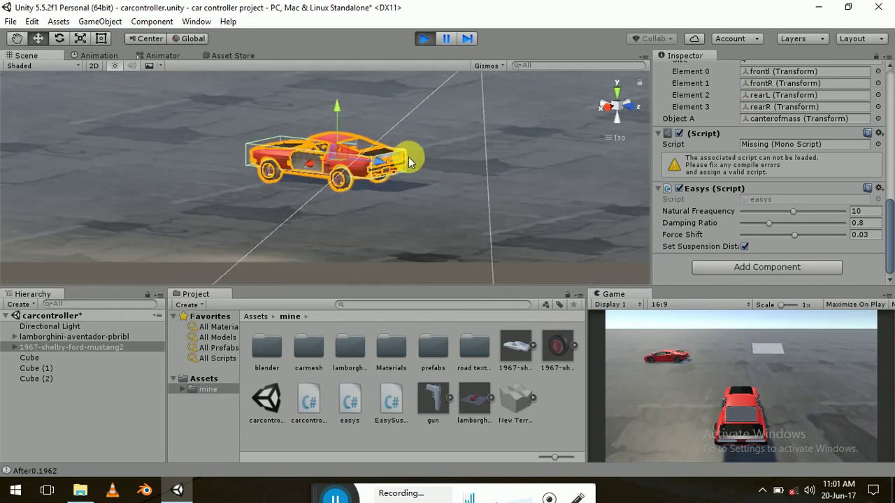
scroll(408, 157, up, 1)
scroll(408, 157, up, 2)
scroll(408, 157, up, 2)
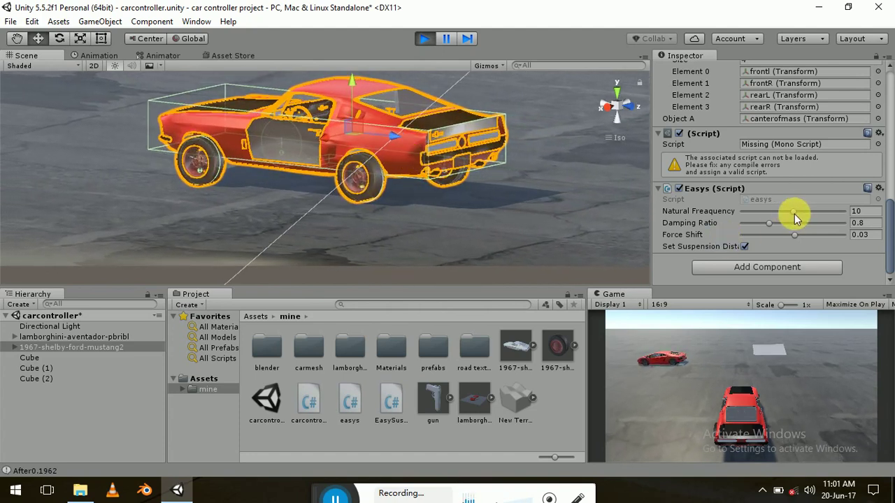
Lower the Easys Natural Frequency from 10 to 5.5 and commit it.
drag(794, 214, 771, 216)
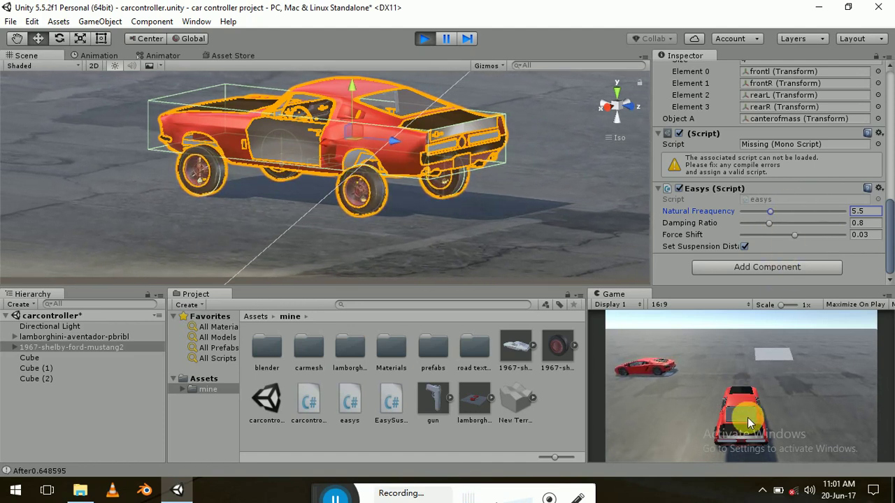
click(739, 377)
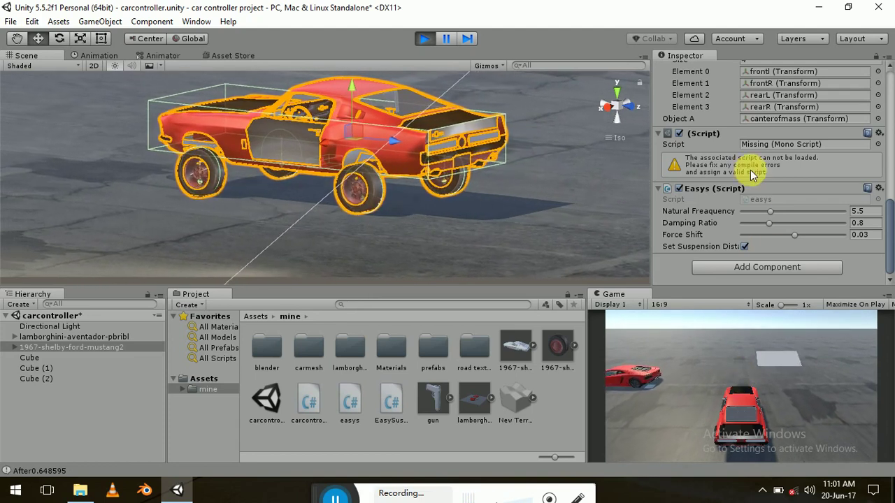
Lower Damping Ratio from 0.8 to 0.32 and raise Force Shift from 0.03 to 0.65.
click(770, 222)
drag(763, 222, 753, 228)
click(765, 386)
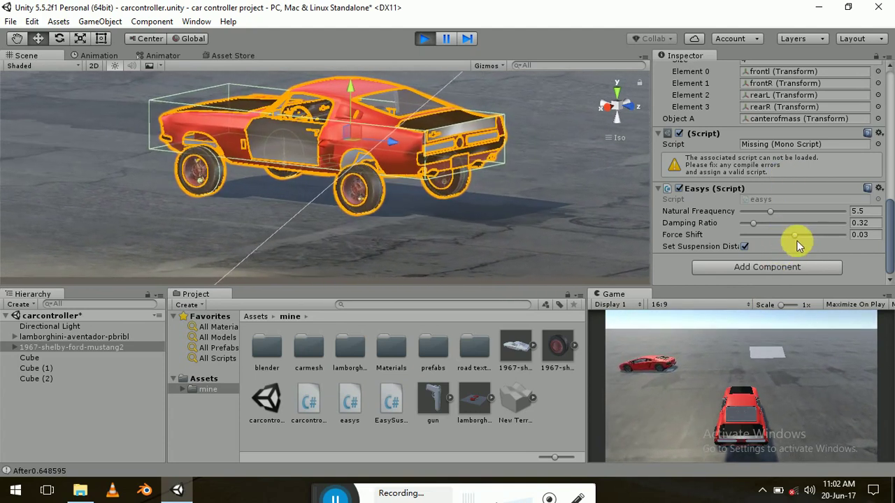
drag(794, 236, 826, 236)
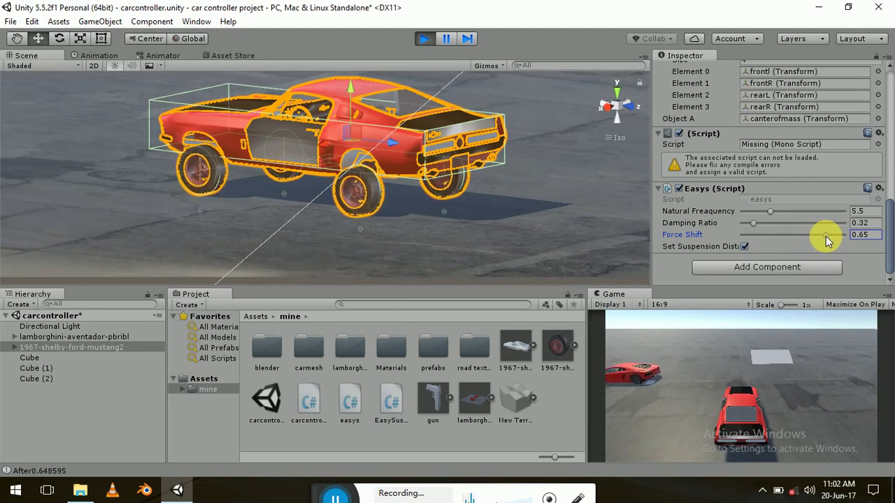
click(804, 389)
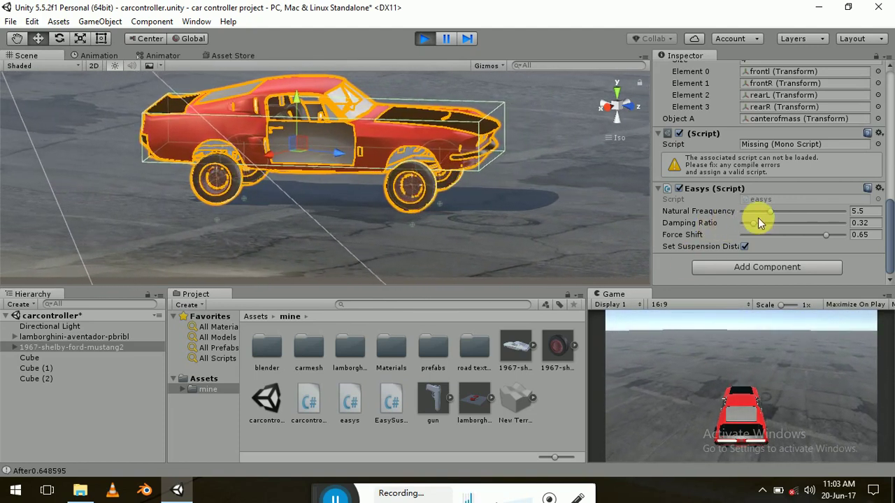
Lower the Damping Ratio to 0.22 and the Natural Frequency to 4.6.
drag(752, 224, 749, 225)
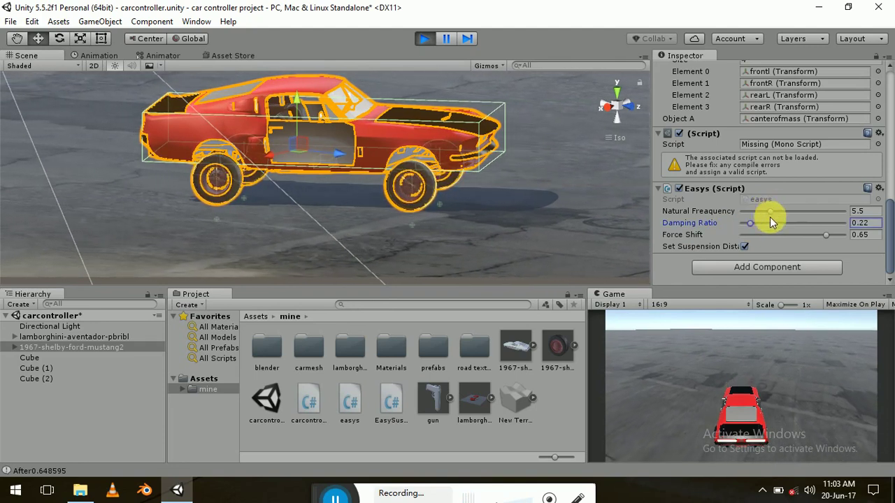
click(770, 211)
drag(768, 211, 767, 212)
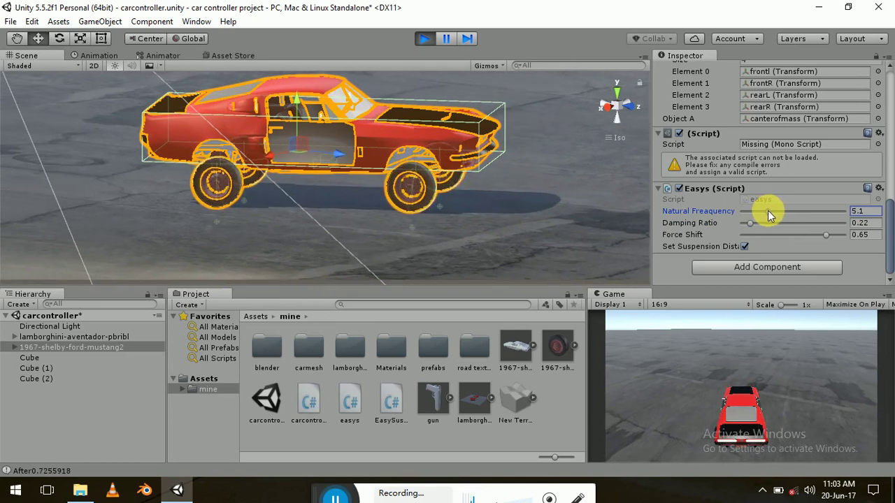
drag(767, 211, 765, 211)
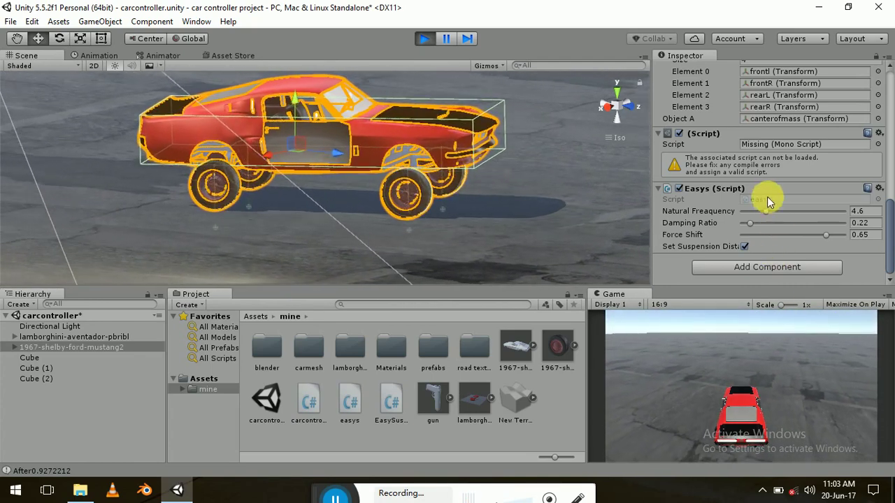
Raise the Easys Natural Frequency from 4.6 back up to 4.8.
click(766, 212)
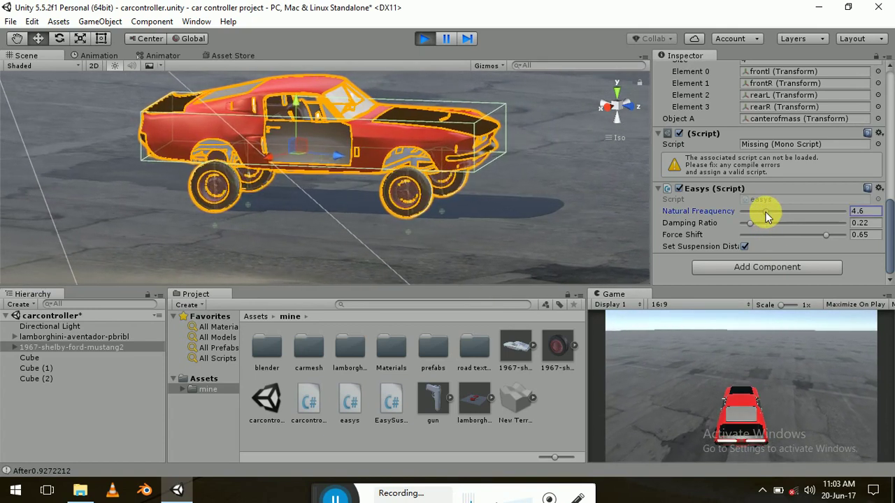
drag(766, 212, 769, 212)
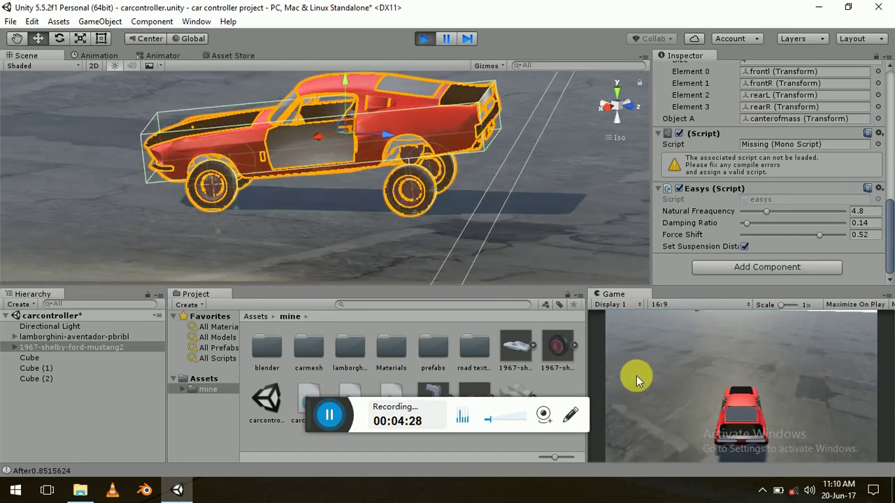
scroll(299, 208, down, 5)
scroll(299, 207, down, 3)
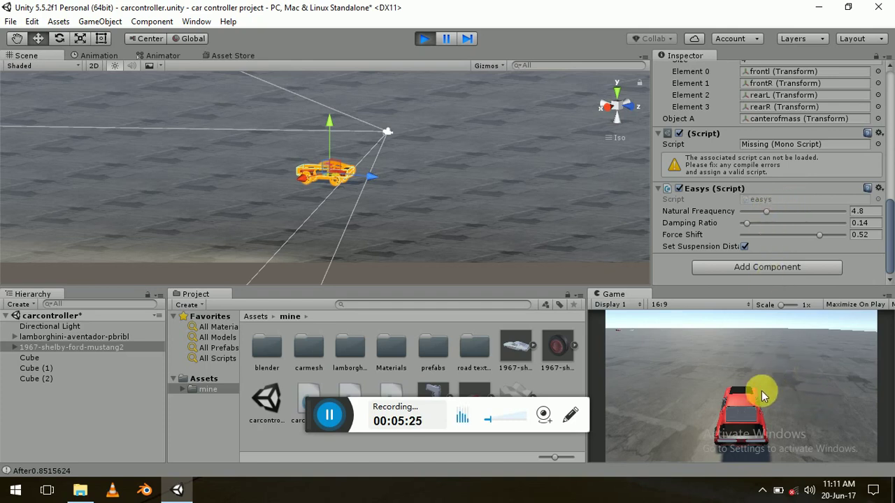
Zoom the Scene view back in and exit Play mode.
scroll(462, 276, up, 3)
scroll(462, 276, up, 2)
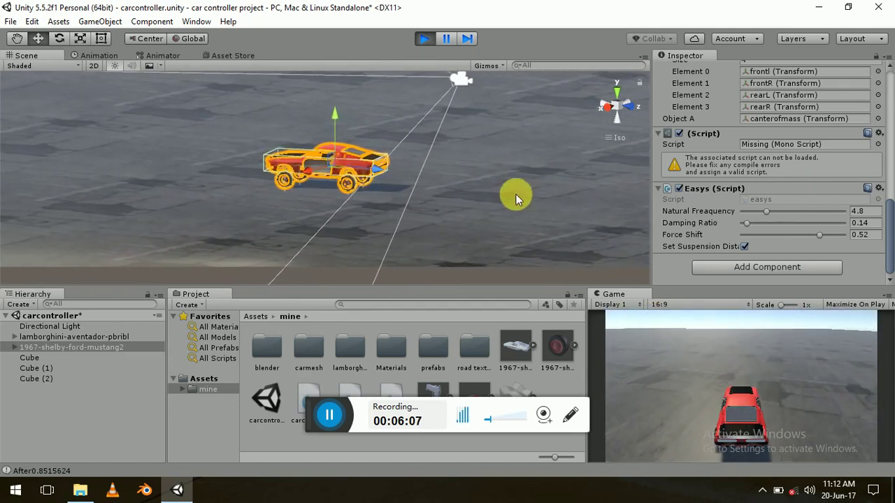
click(425, 38)
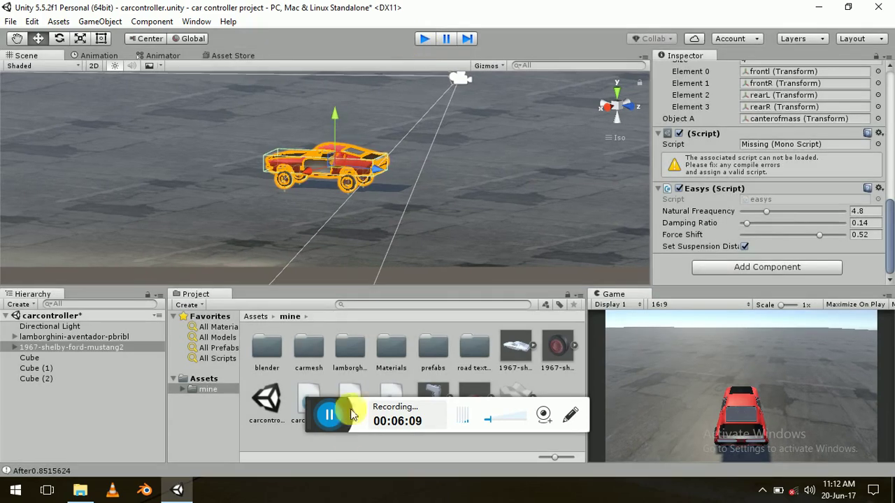